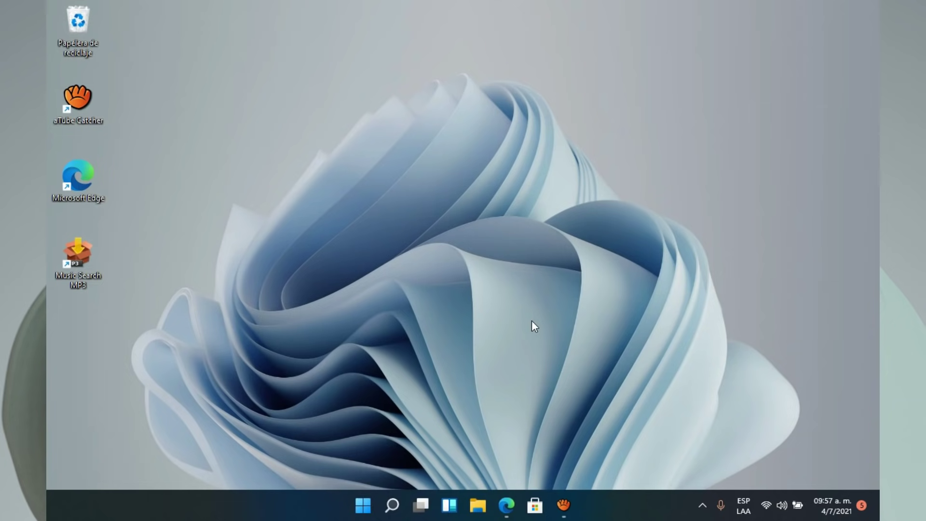
Check the installed Windows version with the winver command and close its information window.
click(535, 504)
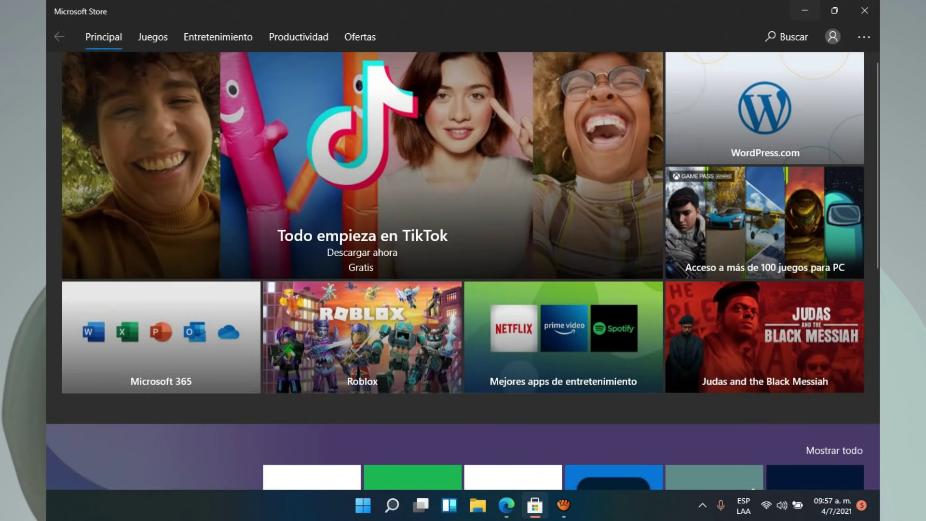
key(super+d)
key(super+r)
text(winver)
key(Return)
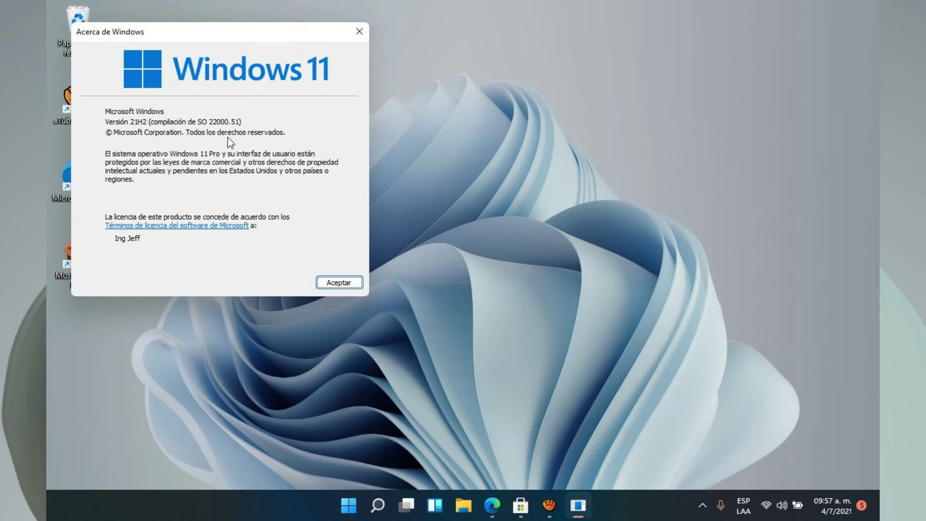
drag(213, 31, 297, 59)
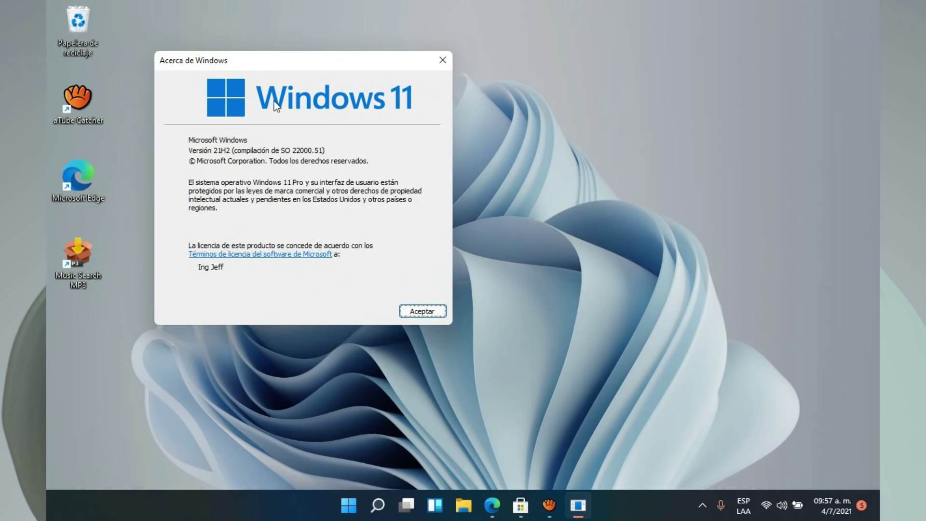
click(440, 61)
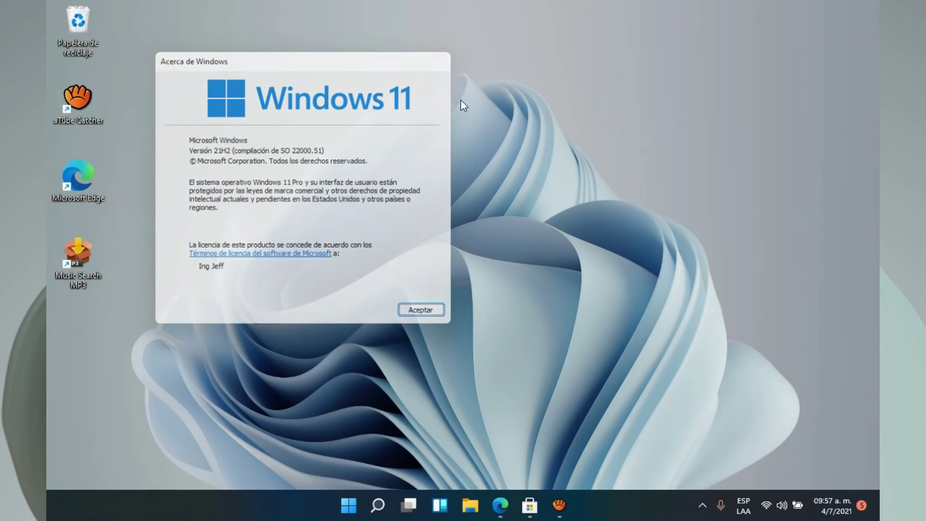
Check the installed Microsoft Store version in the Store's Configuración page and close the Store.
click(534, 505)
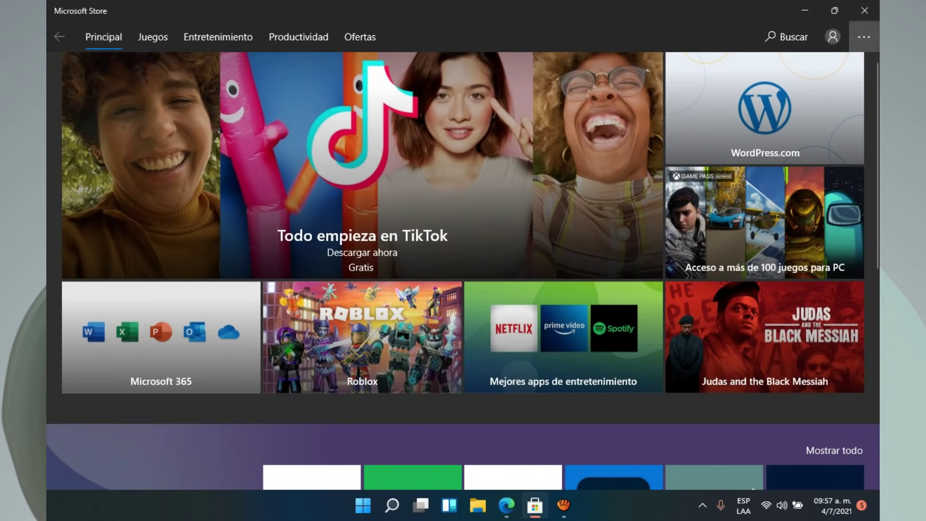
click(864, 37)
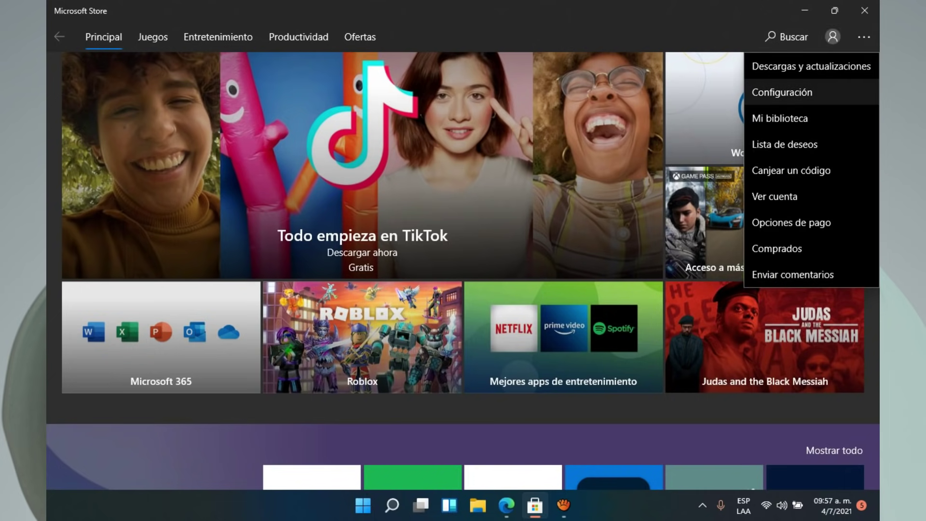
click(782, 93)
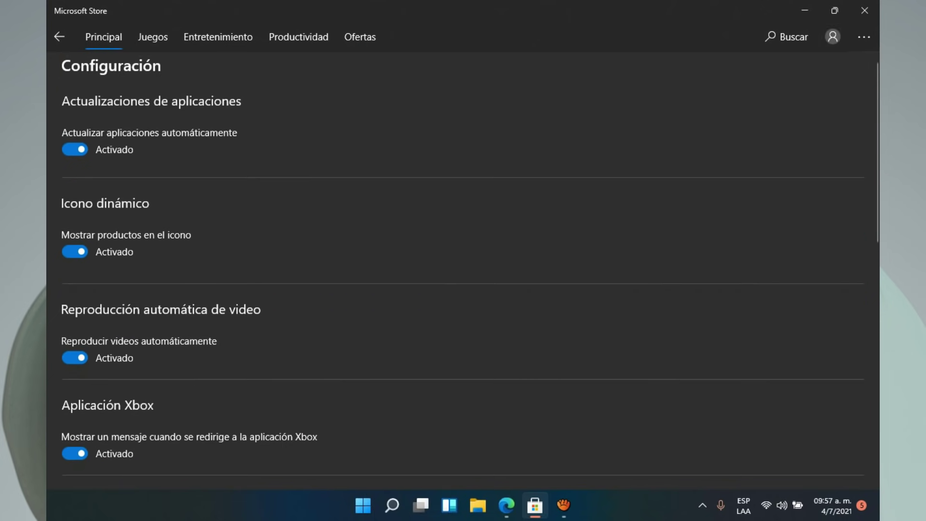
scroll(874, 270, down, 10)
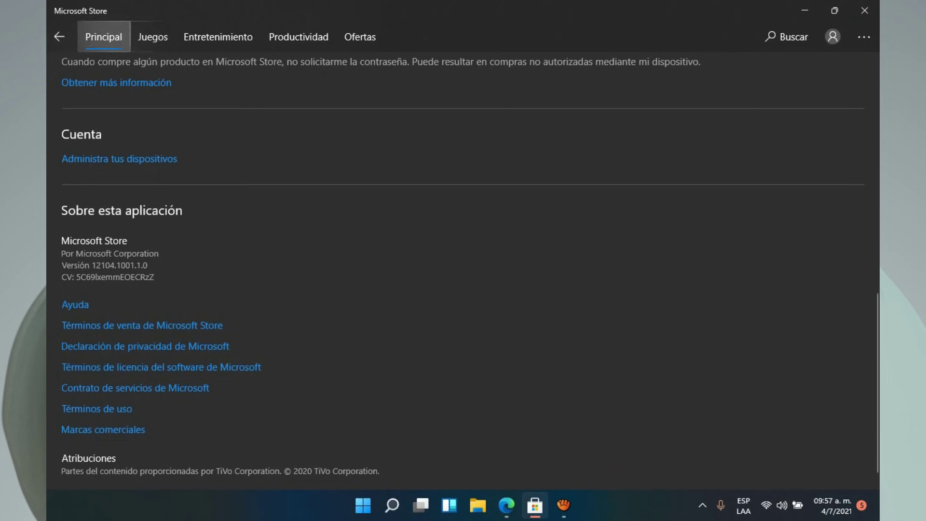
click(60, 37)
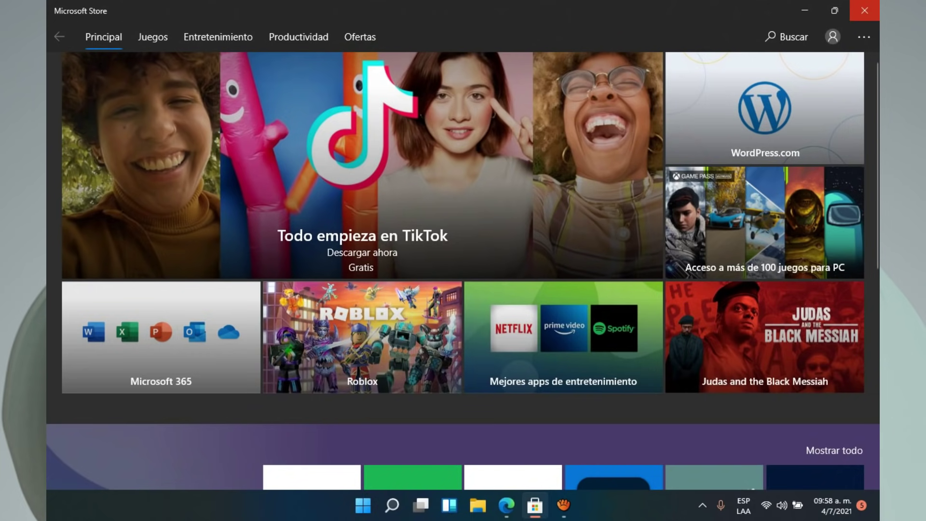
click(864, 10)
Move the Windows 11 Store package from the Descargas folder to the desktop and close File Explorer.
click(504, 504)
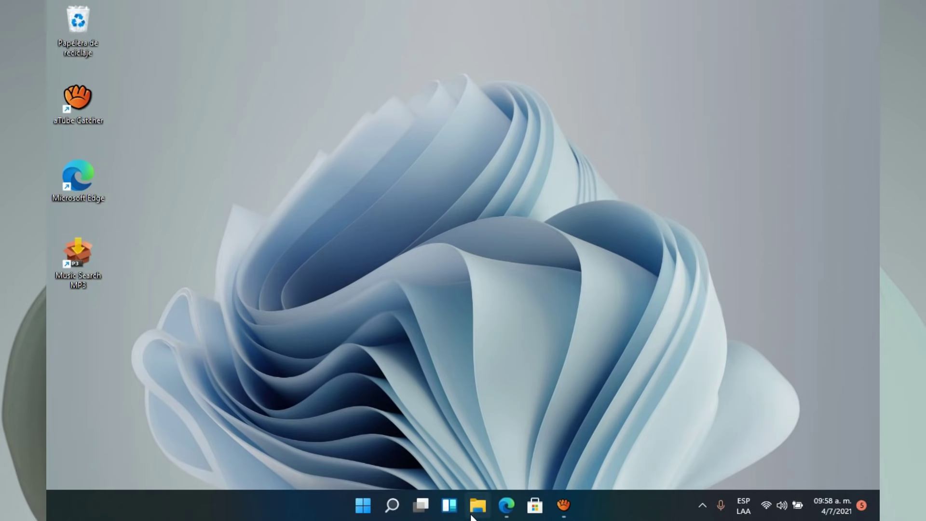
click(471, 514)
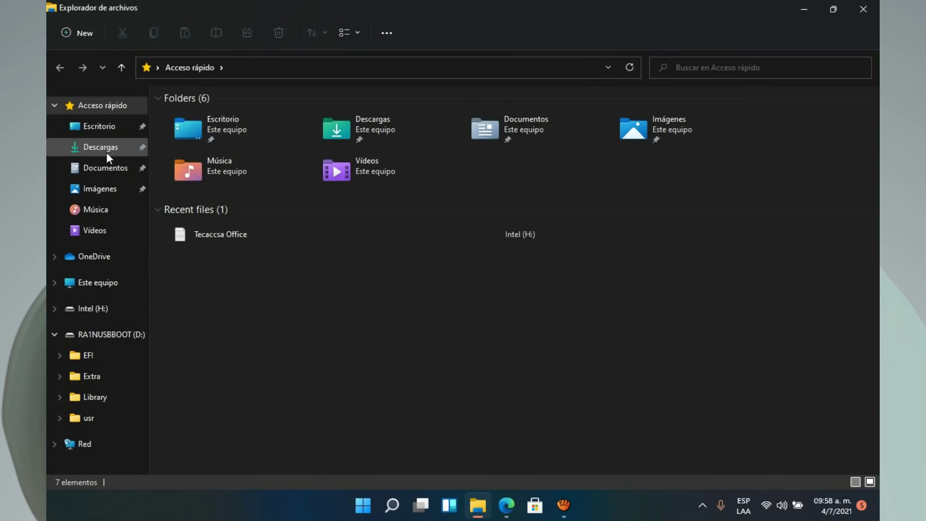
click(105, 152)
drag(178, 134, 100, 124)
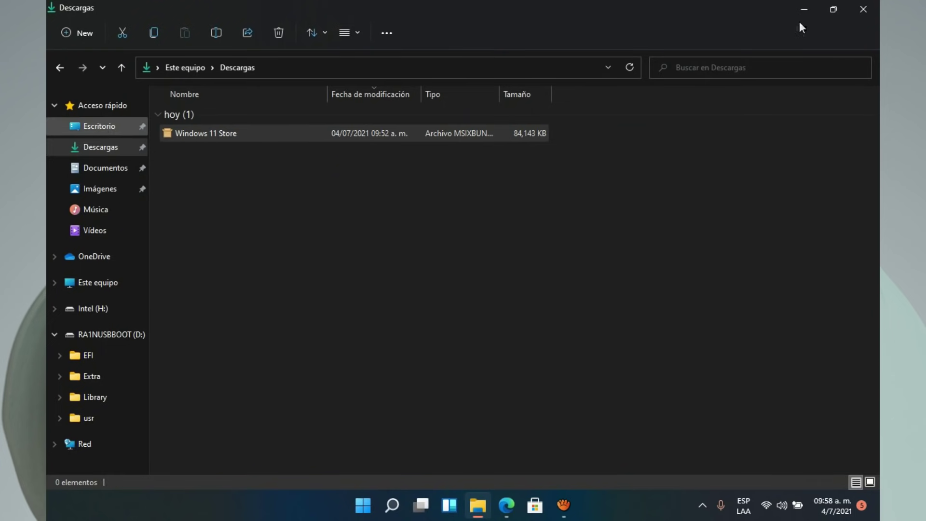
click(864, 10)
click(82, 331)
drag(87, 319, 535, 90)
drag(794, 10, 342, 311)
drag(342, 313, 792, 4)
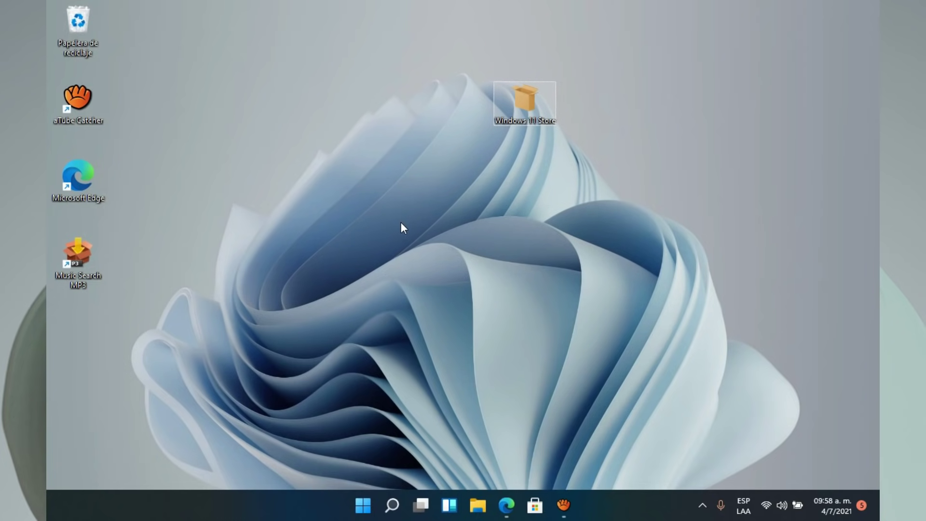
Launch the Windows 11 Store package from the desktop and compare its version with the one in the Store's Configuración page.
double_click(526, 102)
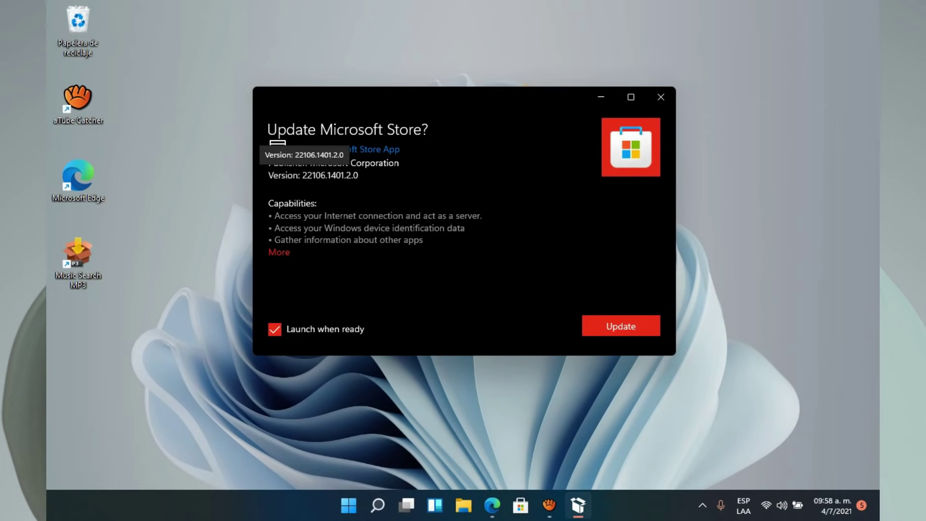
click(520, 511)
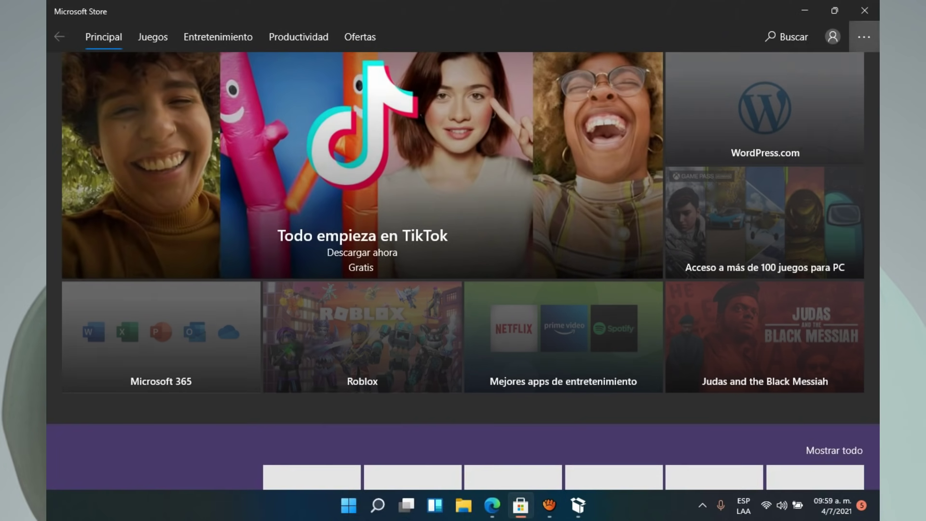
click(864, 36)
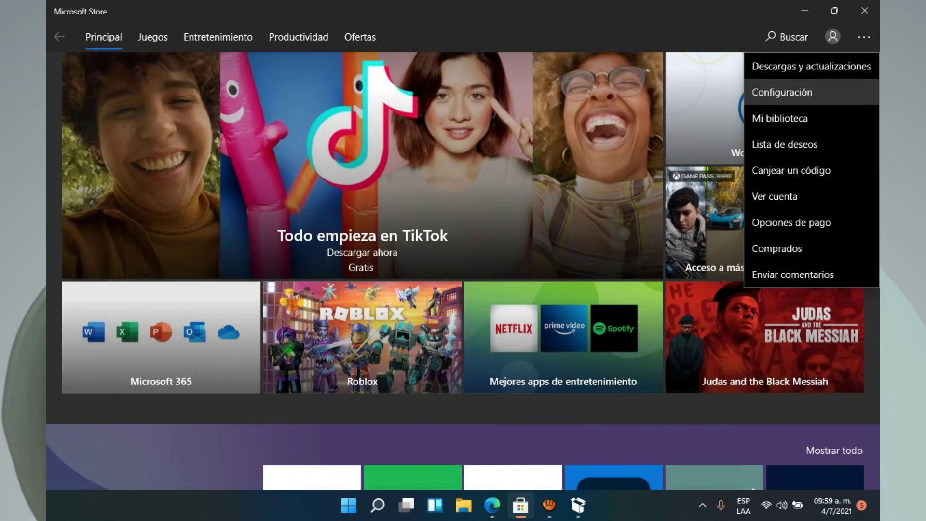
click(784, 90)
scroll(463, 271, down, 10)
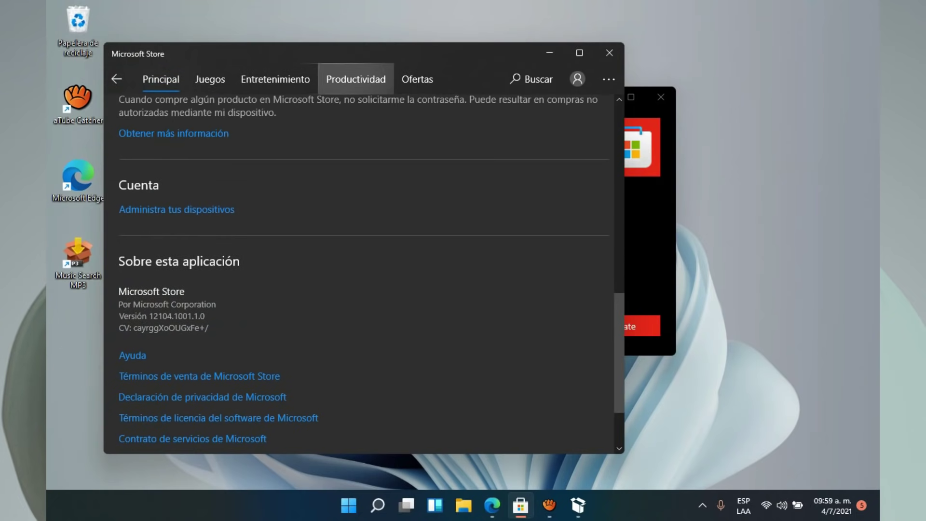
drag(353, 76, 267, 59)
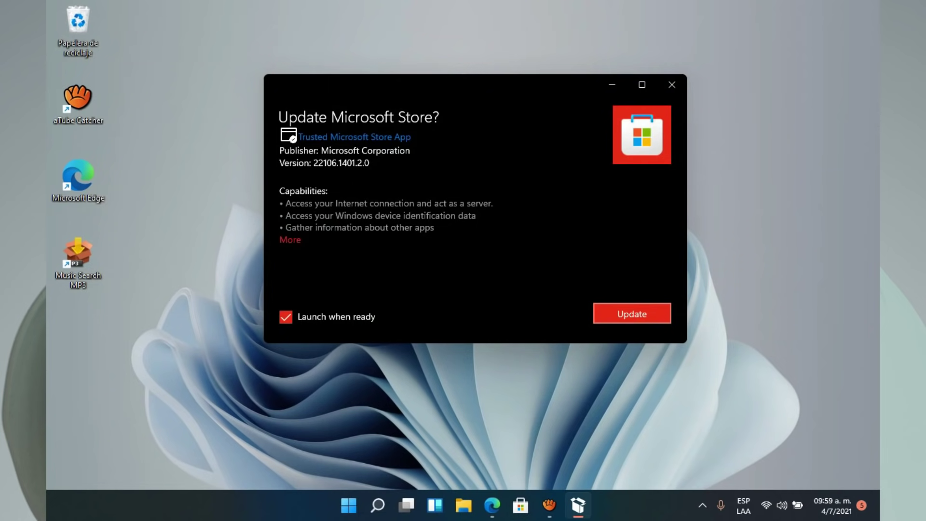
Update Microsoft Store with the package installer and maximize the updated Store window.
key(Return)
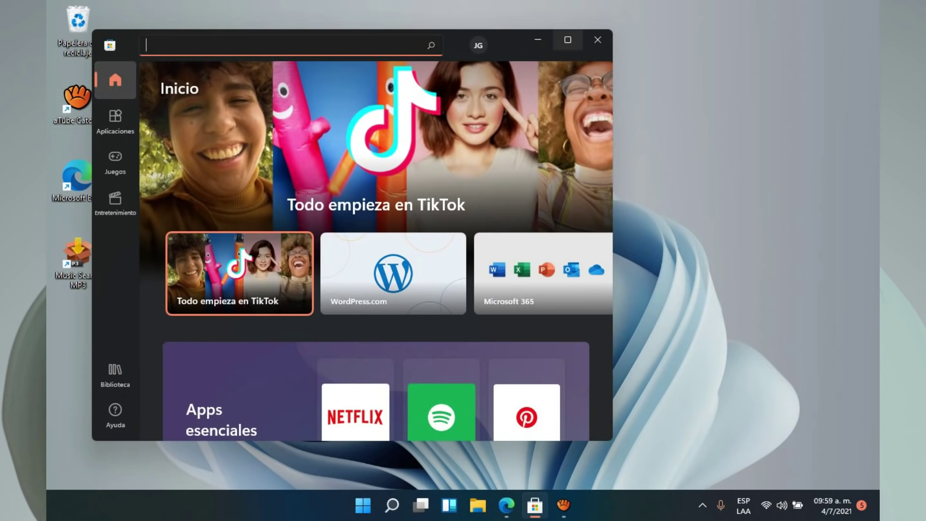
click(568, 39)
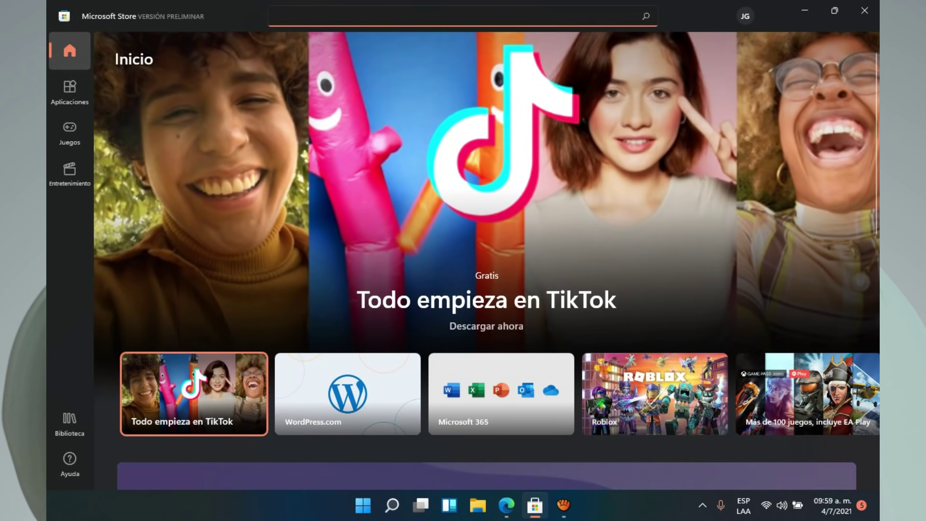
Search the Store for tiktok and look through the Video Downloader For Tiktok - No Watermark page.
text(tiktok)
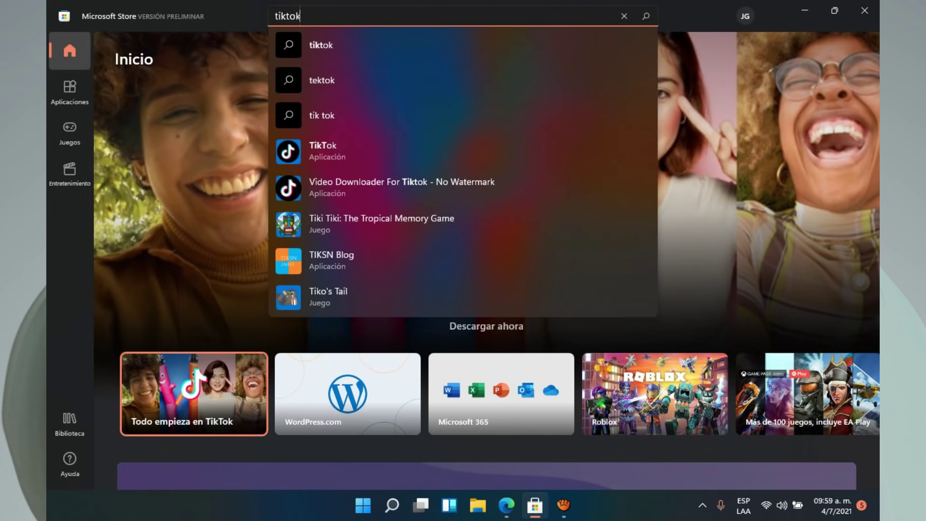
key(Return)
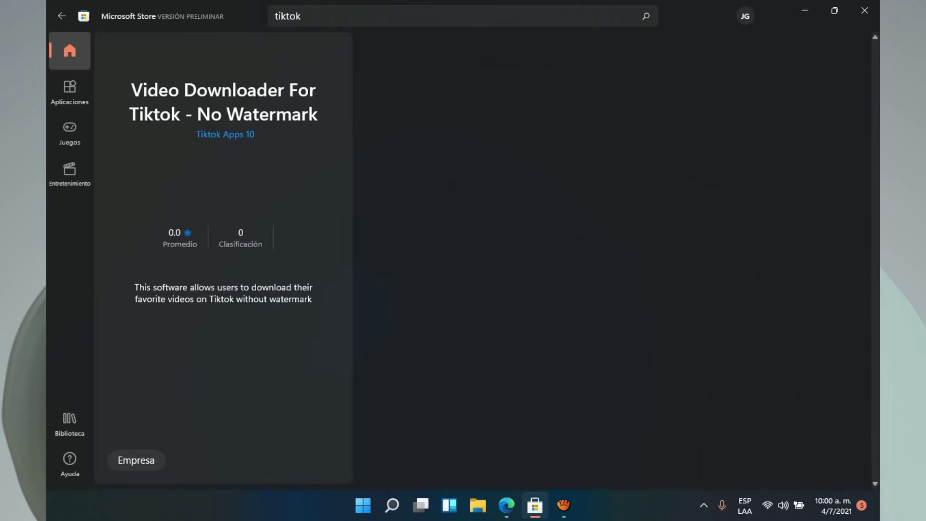
scroll(619, 258, down, 1)
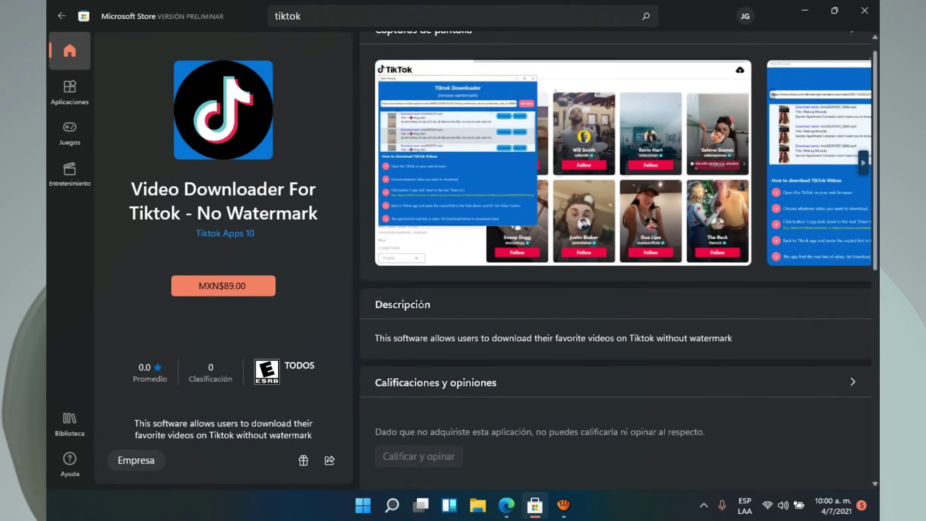
scroll(618, 260, down, 5)
scroll(618, 260, up, 5)
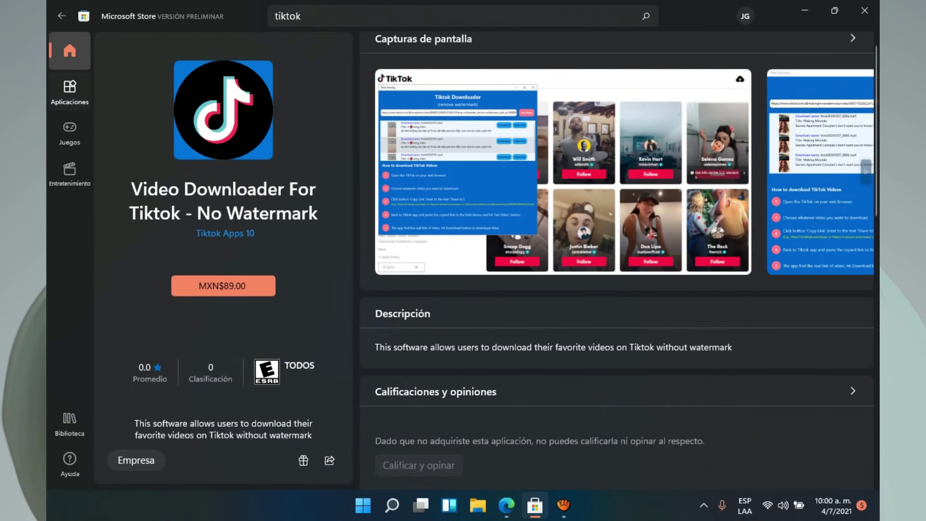
Browse the Store's Aplicaciones, Juegos, Entretenimiento and Biblioteca sections.
click(69, 91)
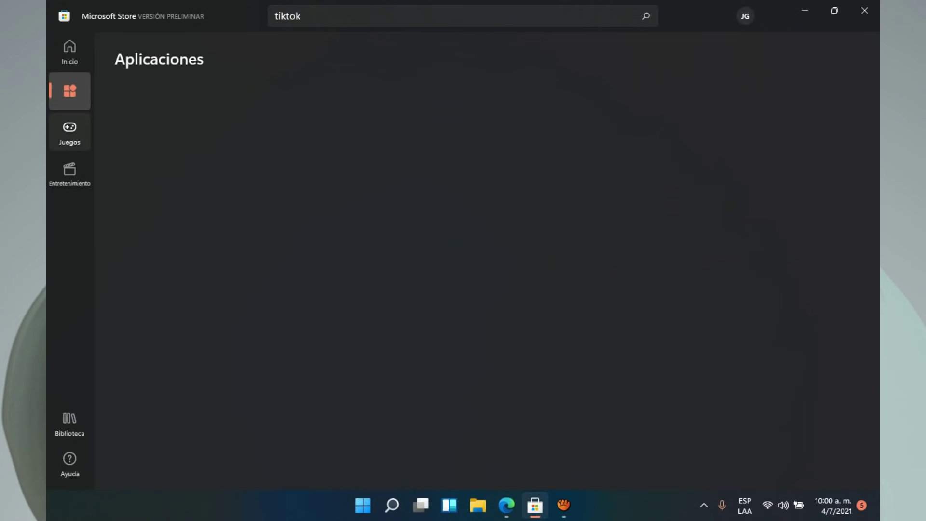
click(70, 130)
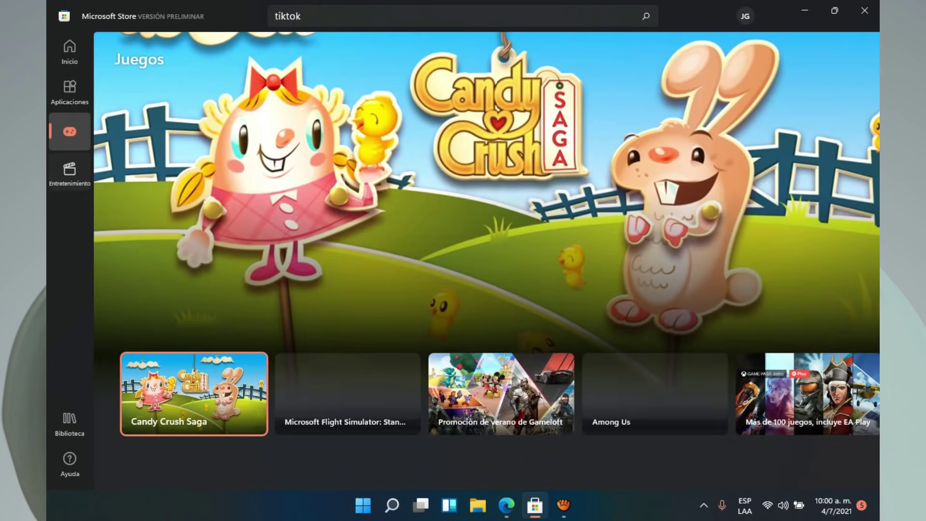
click(70, 172)
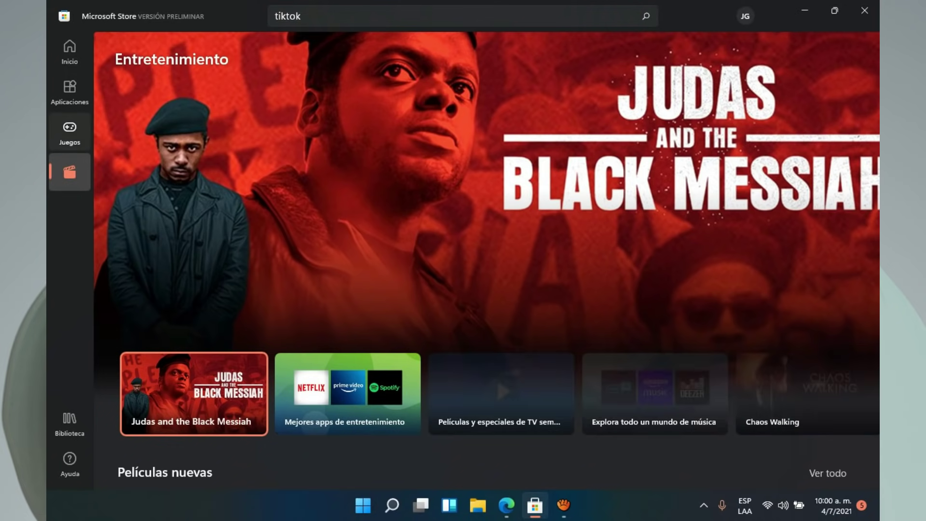
click(69, 131)
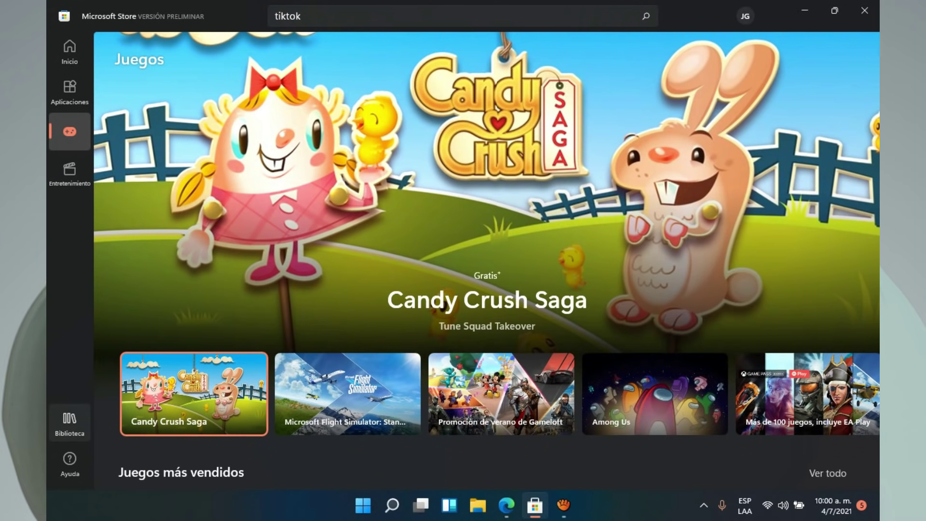
click(69, 420)
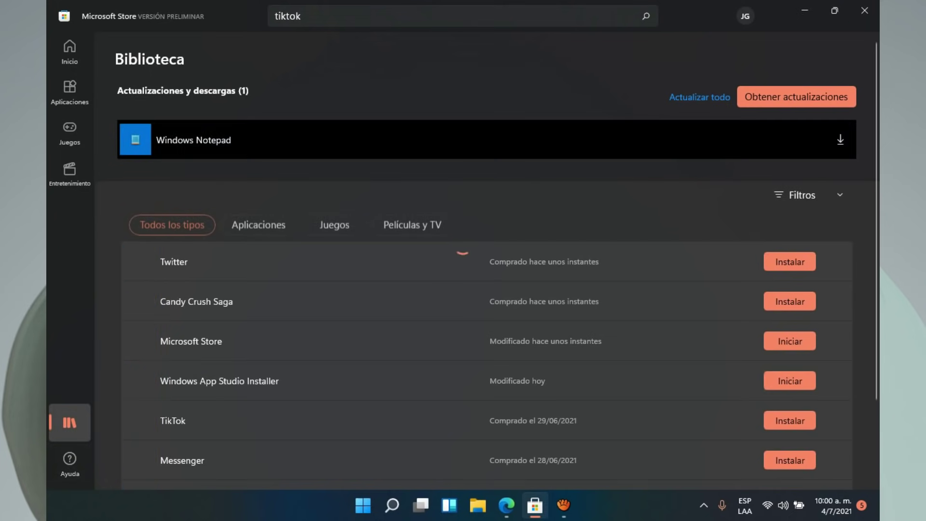
Close Microsoft Store, relaunch it from the taskbar to check its icon, and close it again.
click(544, 502)
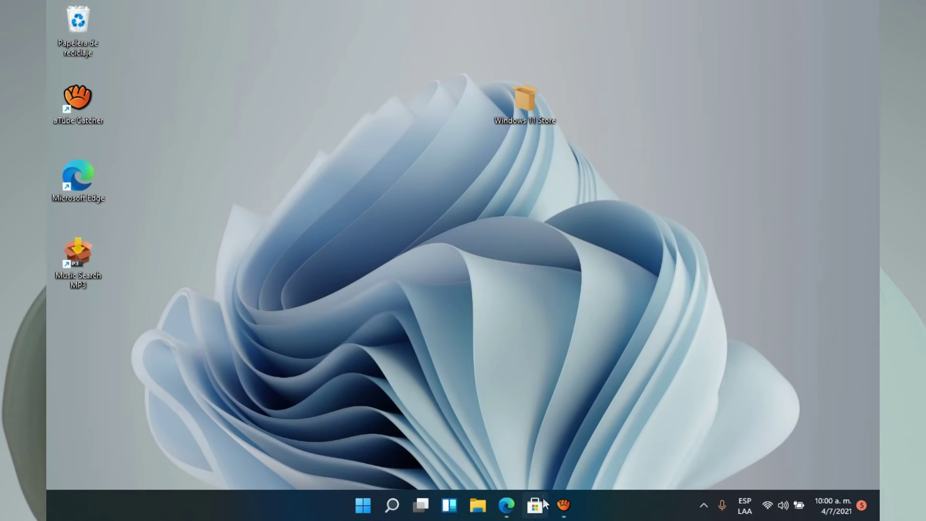
right_click(535, 510)
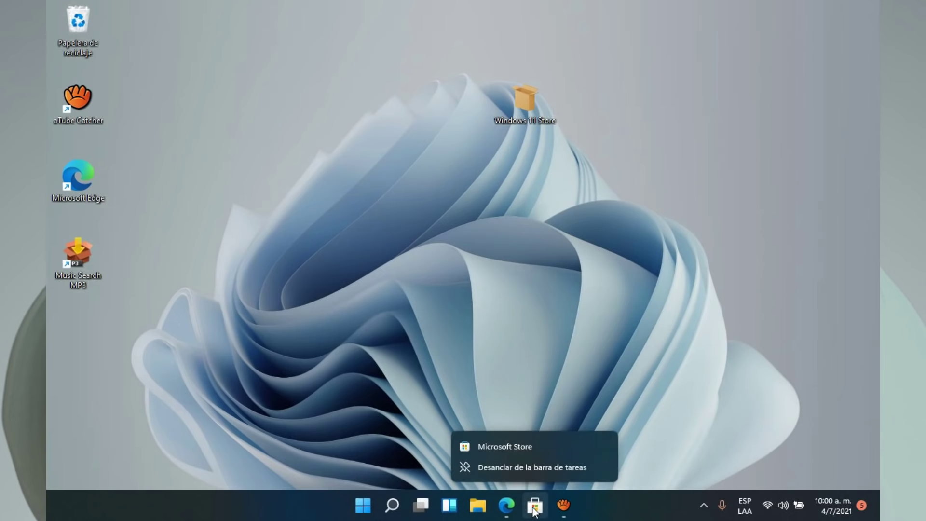
click(505, 446)
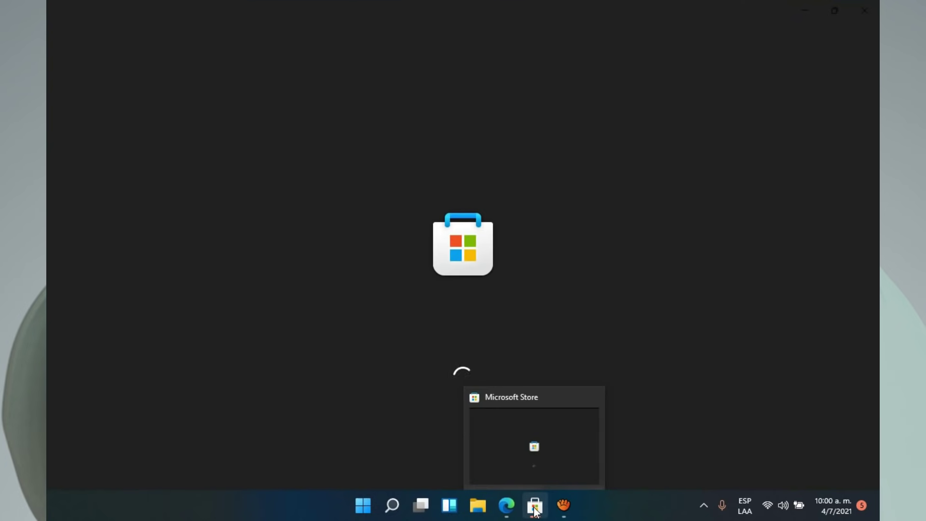
right_click(534, 511)
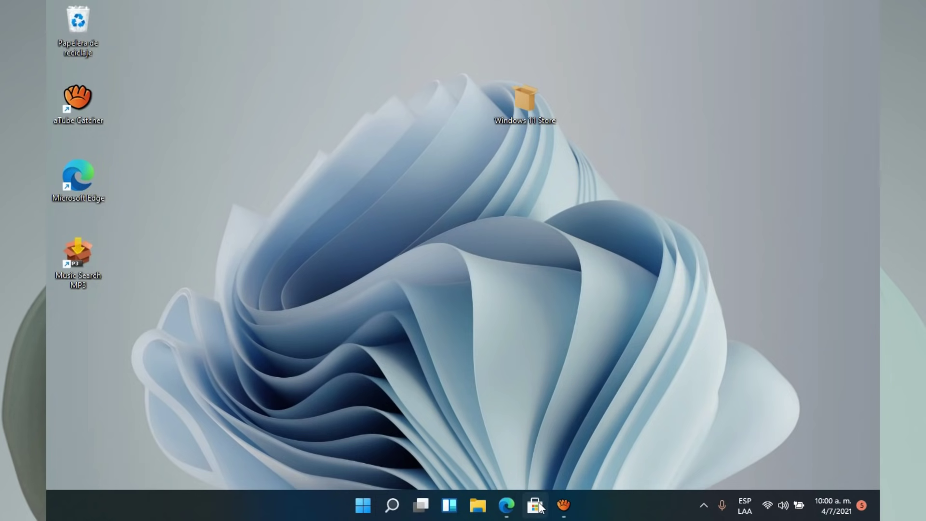
Unpin the old Microsoft Store shortcut from the taskbar and launch Microsoft Store from the list of all applications.
right_click(539, 507)
click(521, 466)
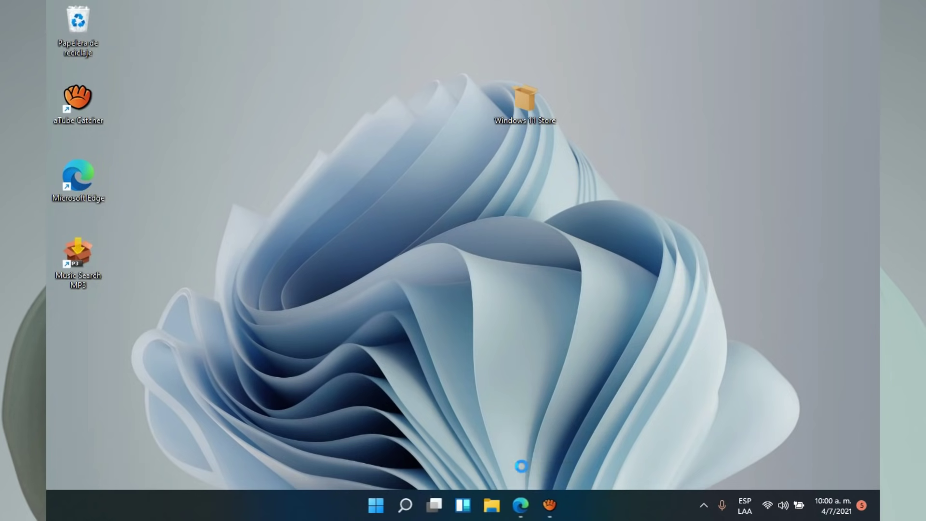
click(367, 515)
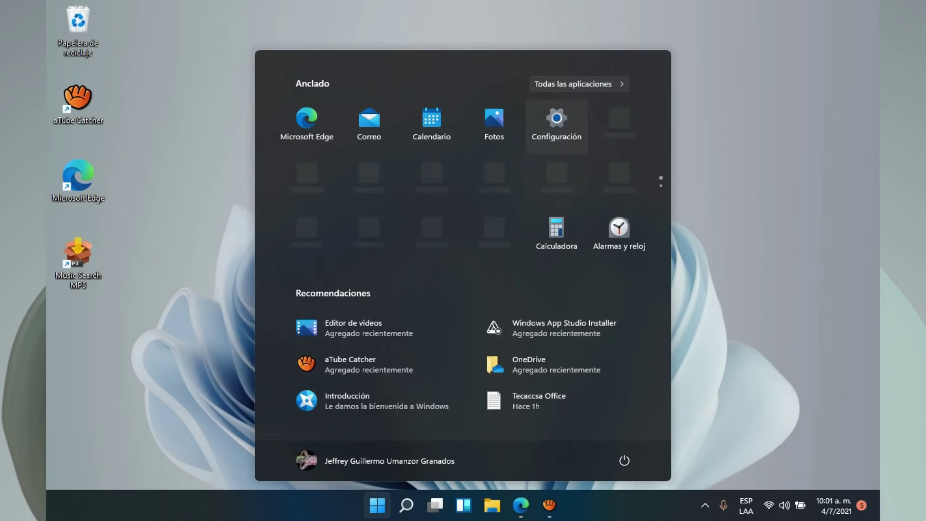
click(573, 84)
scroll(463, 270, down, 15)
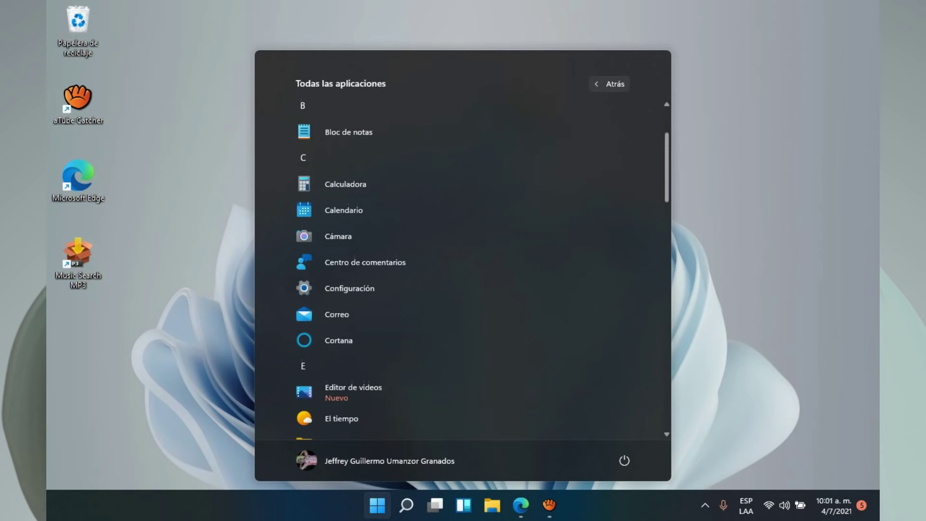
scroll(463, 270, down, 1)
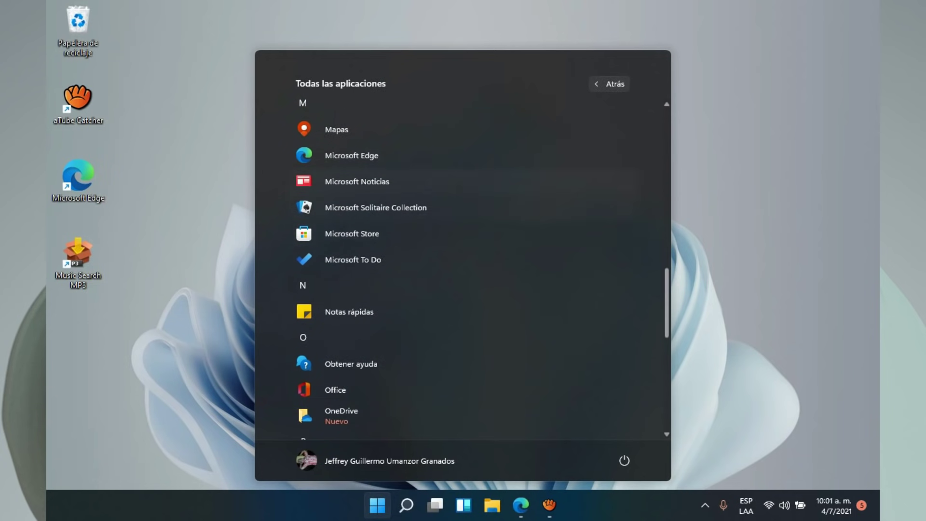
click(352, 233)
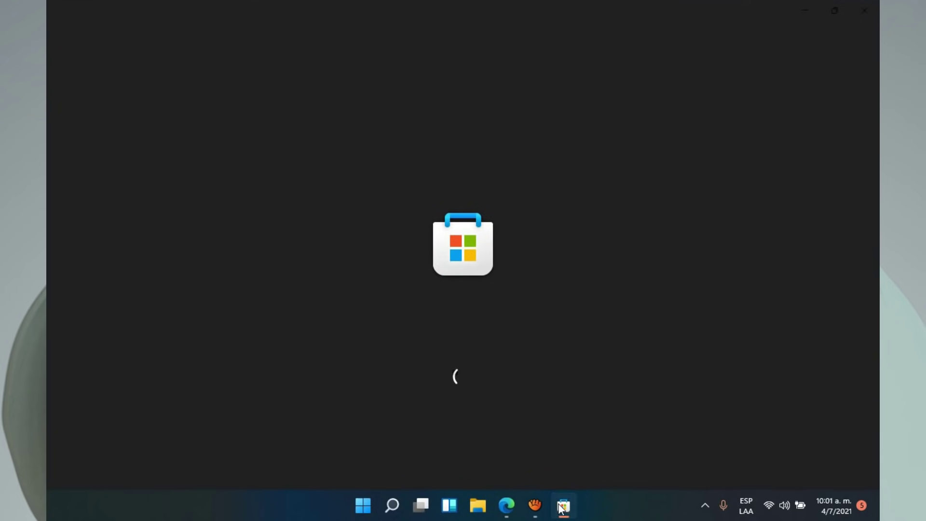
Pin the running Microsoft Store to the taskbar and place its icon directly after Microsoft Edge.
right_click(561, 508)
click(536, 445)
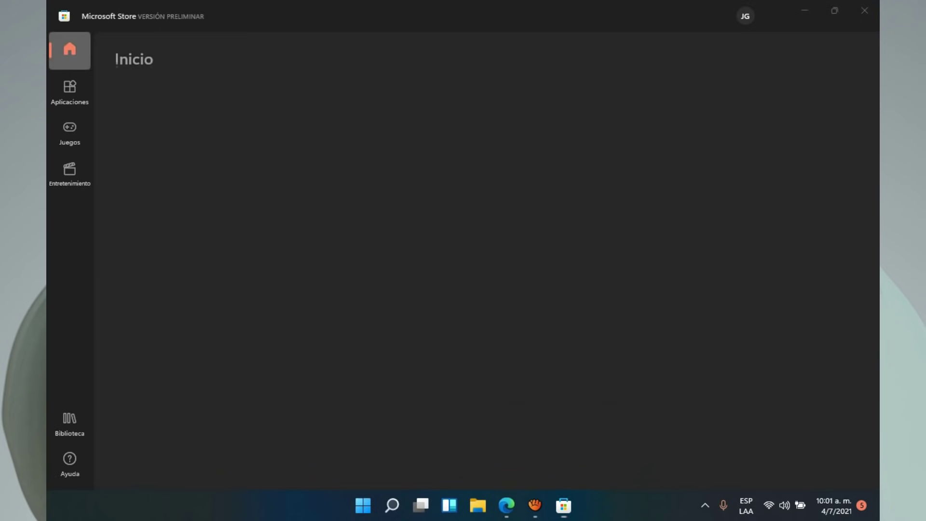
drag(563, 505, 522, 509)
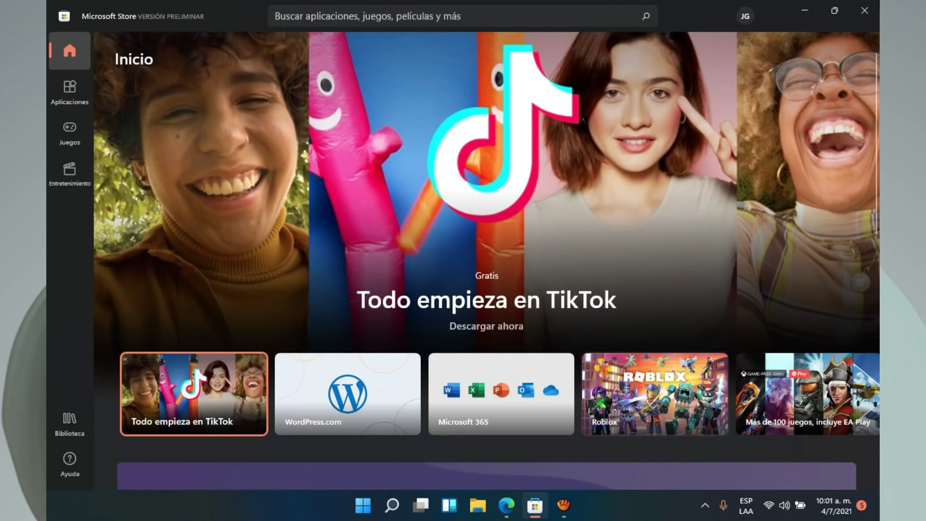
Look through the maximized Store's Ayuda options and Biblioteca section, return to Inicio and close the Store.
click(540, 515)
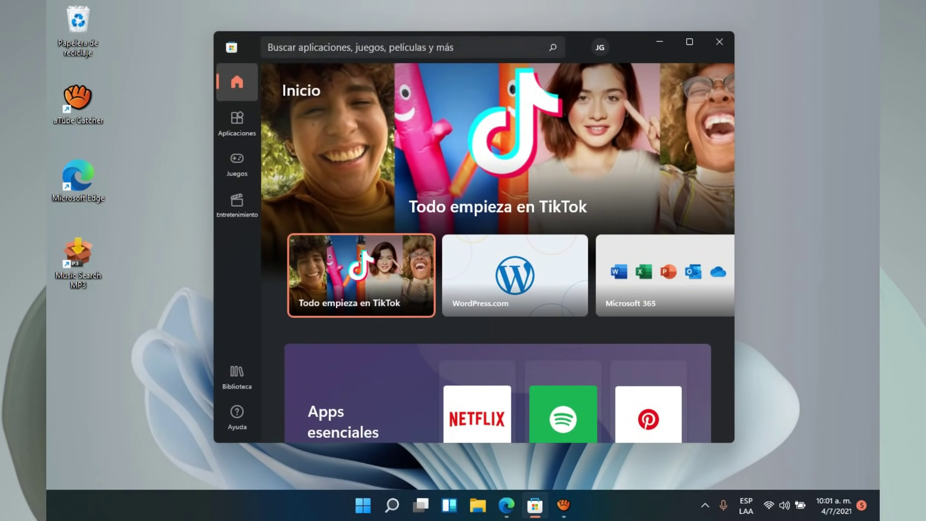
key(super+Up)
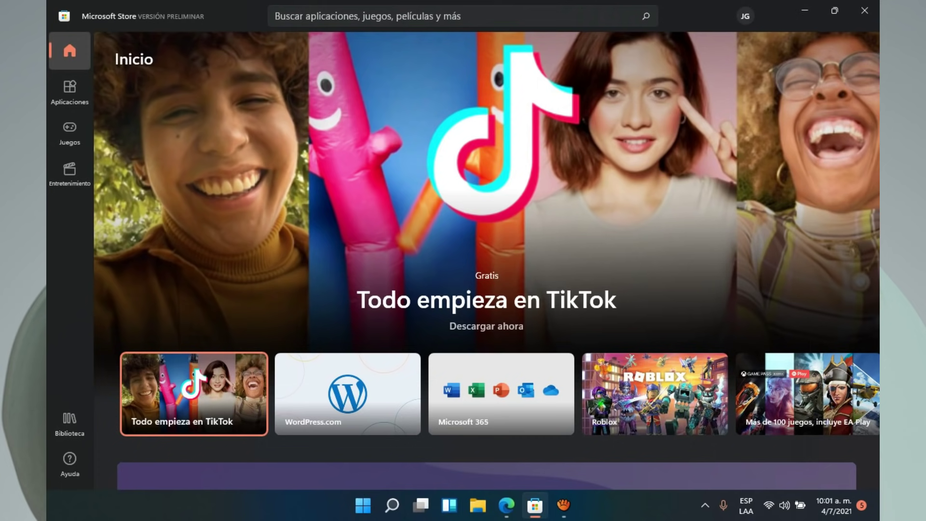
click(70, 463)
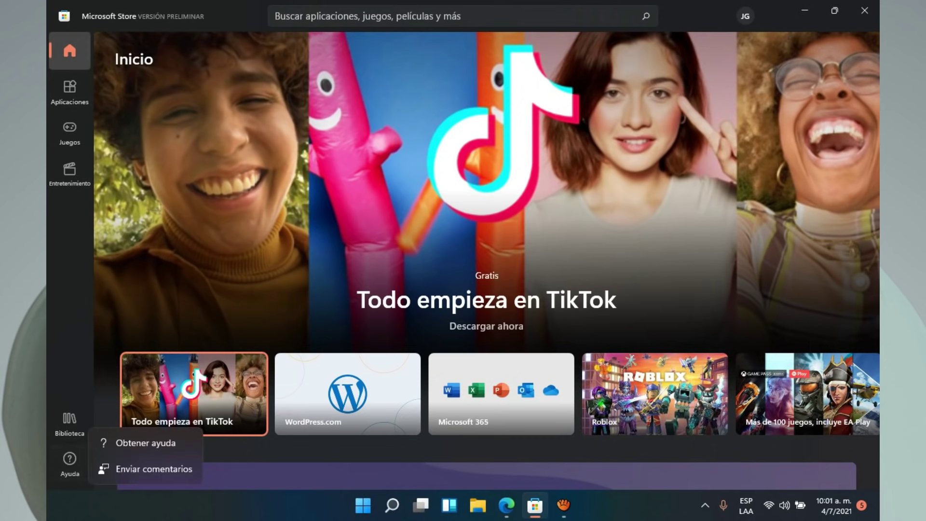
click(70, 422)
click(69, 422)
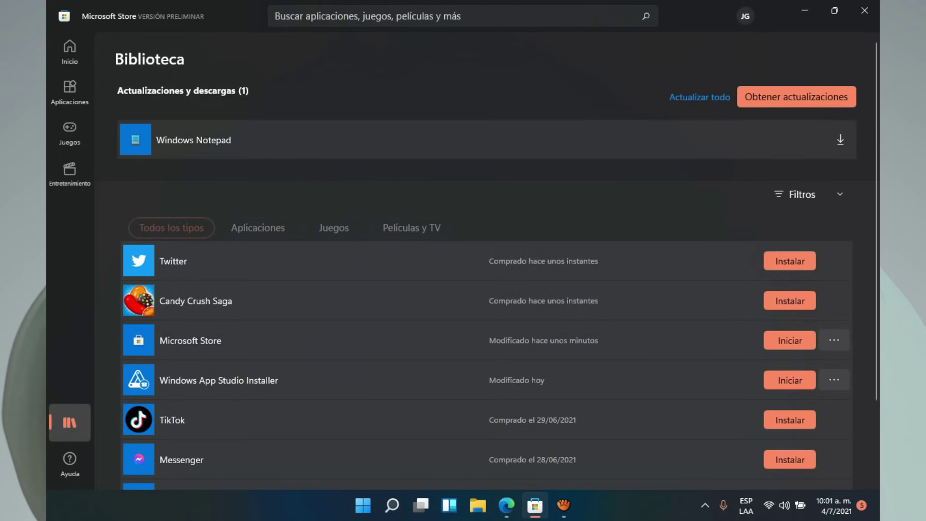
click(69, 50)
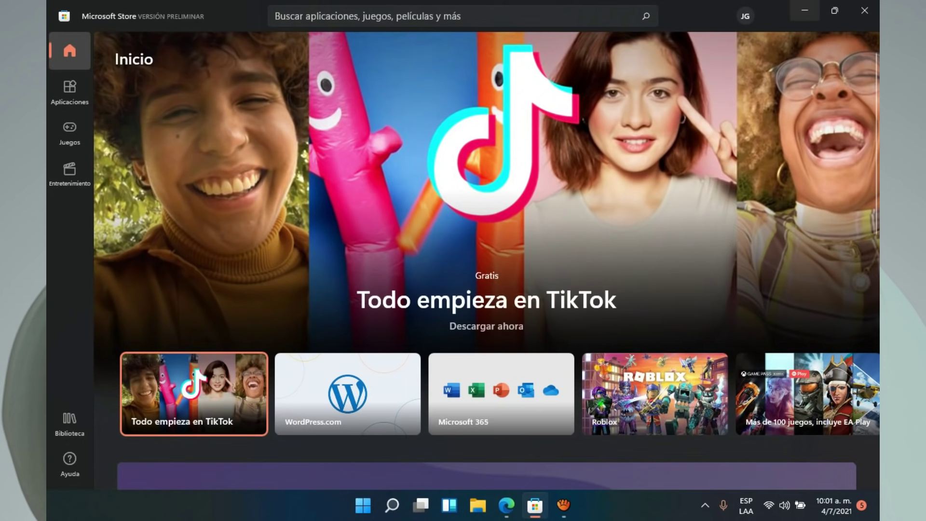
click(865, 10)
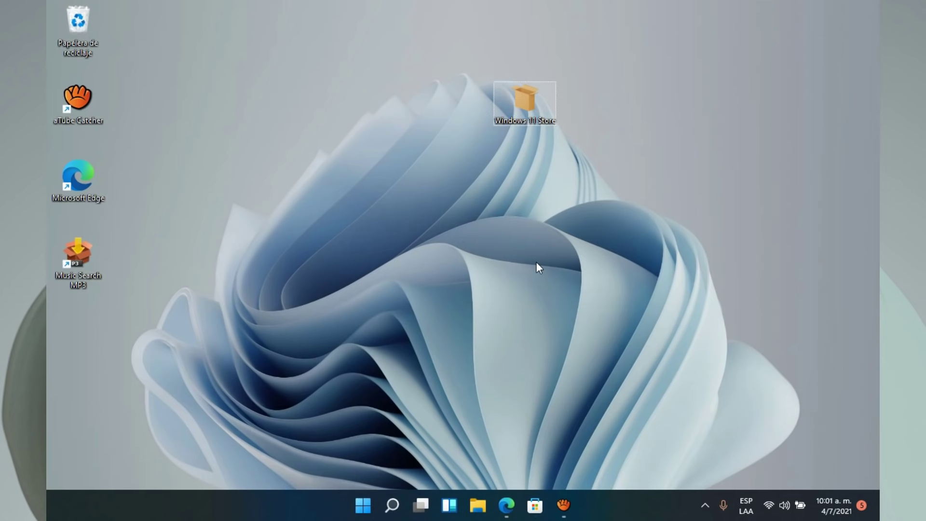